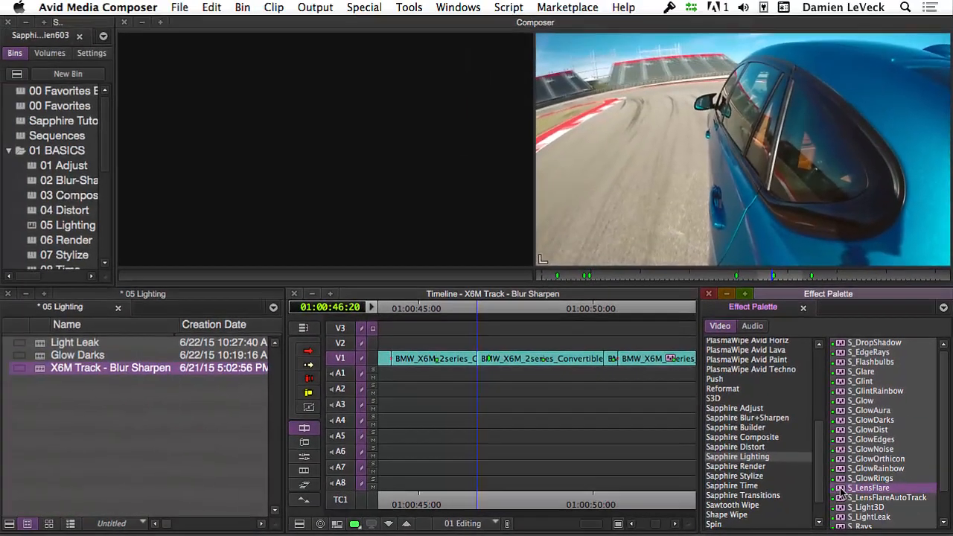
# Step: Apply S_LensFlare to the BMW_X6M_2series_Convertible clip on V1, save, and open the effect for editing
pyautogui.moveTo(841, 491); pyautogui.dragTo(496, 370)
pyautogui.press('super+s')
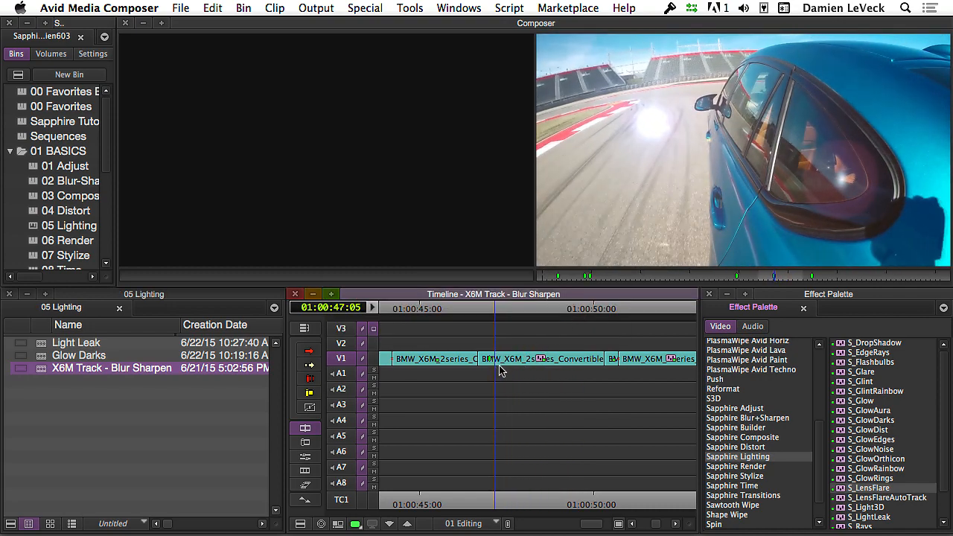
pyautogui.hotkey('shift', 'F10')
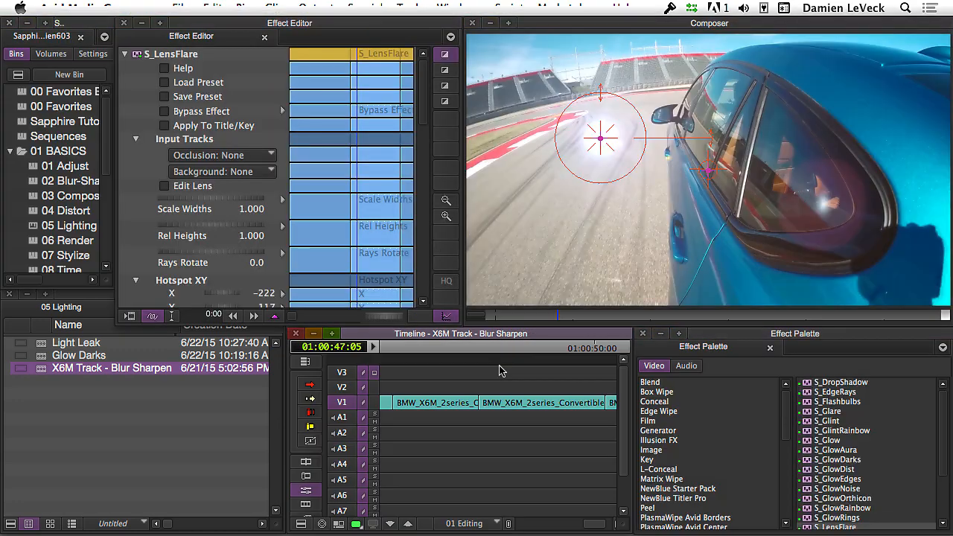
pyautogui.click(500, 405)
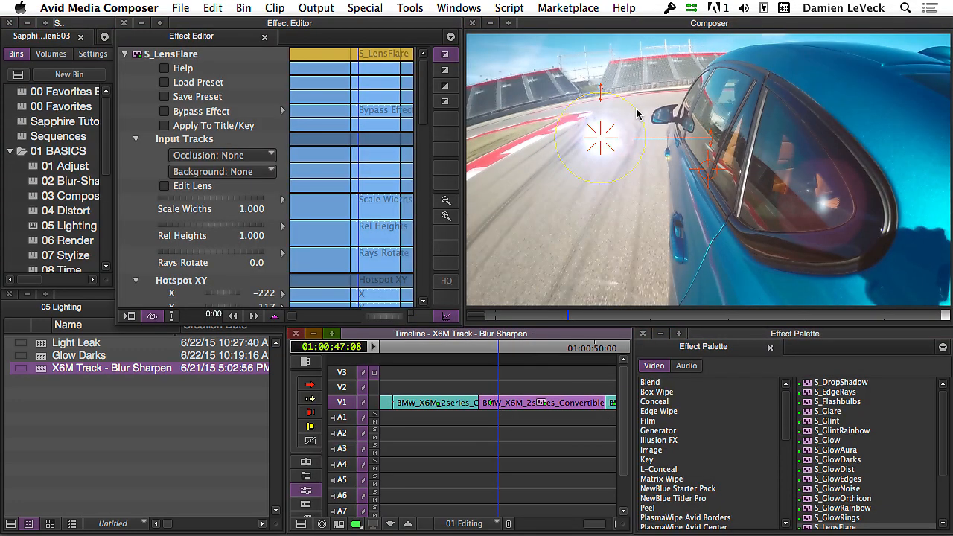
# Step: Move the flare's hotspot toward the grandstands and its pivot on the car window, with Scale Widths about 1.765 and Rays Rotate about 2.7
pyautogui.moveTo(566, 154); pyautogui.dragTo(588, 113)
pyautogui.moveTo(702, 186); pyautogui.dragTo(731, 187)
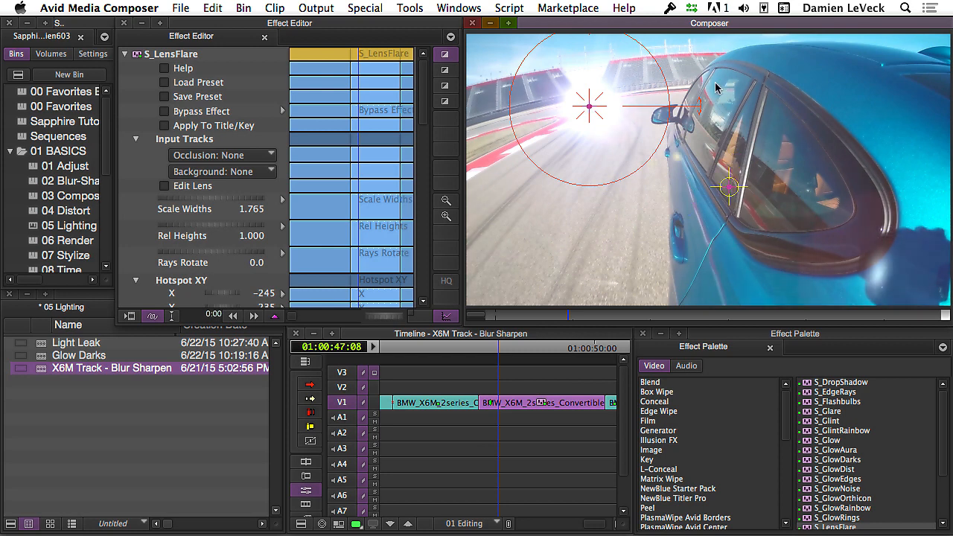
pyautogui.moveTo(698, 110)
pyautogui.mouseDown()
pyautogui.moveTo(661, 198)
pyautogui.moveTo(722, 94)
pyautogui.moveTo(694, 112)
pyautogui.mouseUp()
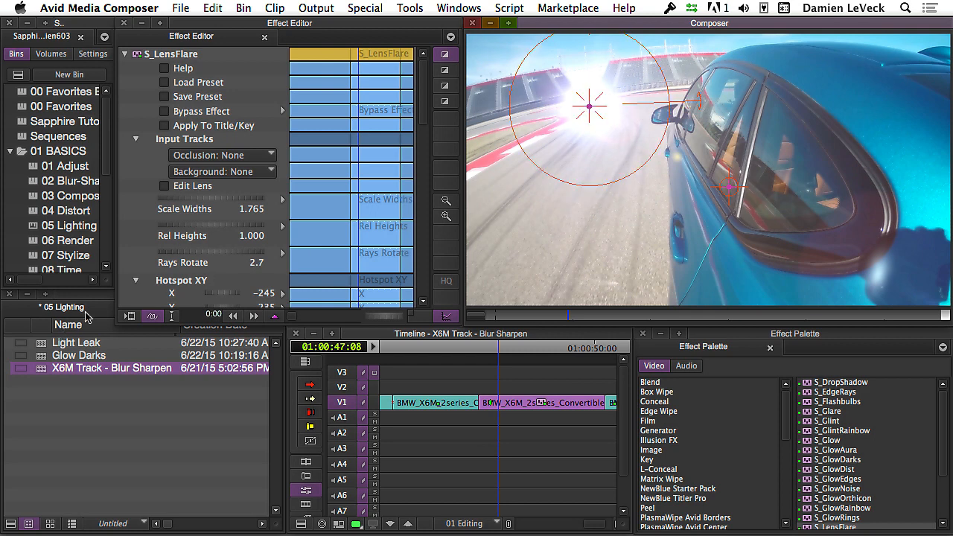
# Step: Open the S_LensFlare preset browser and preview presets including Anamorphic 2, Canon K35 35mm, Car Rear Light, Car Head Light and Grades Red Terror
pyautogui.moveTo(117, 301); pyautogui.dragTo(0, 300)
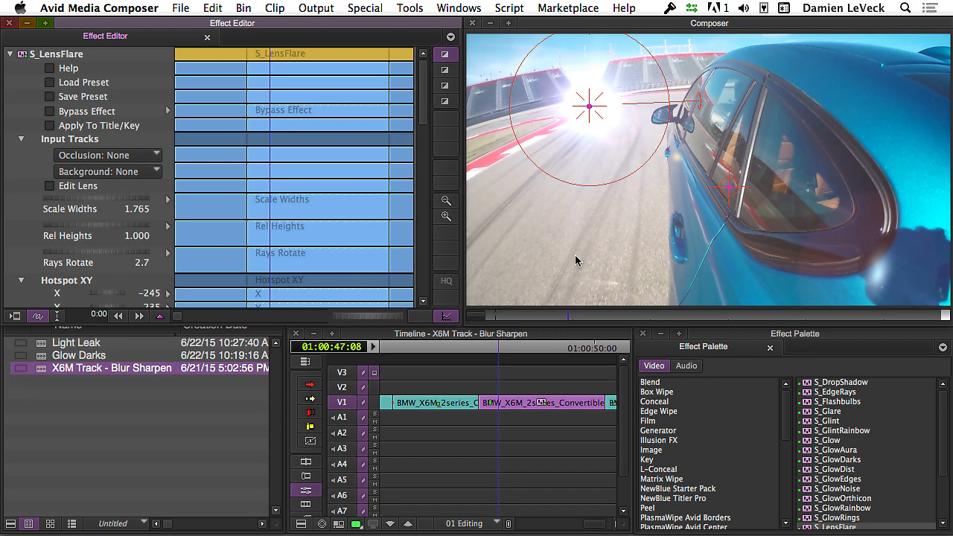
pyautogui.click(50, 84)
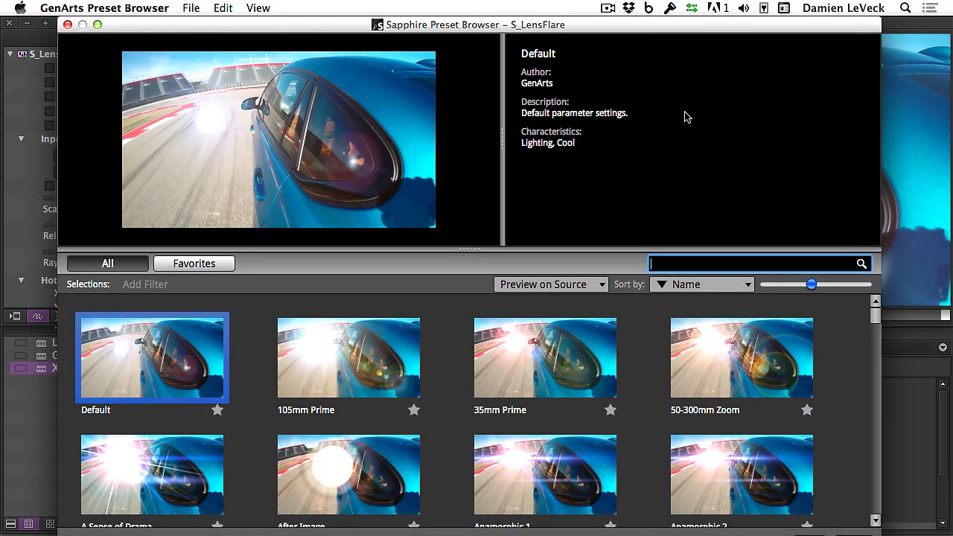
pyautogui.scroll(-3, 811, 373)
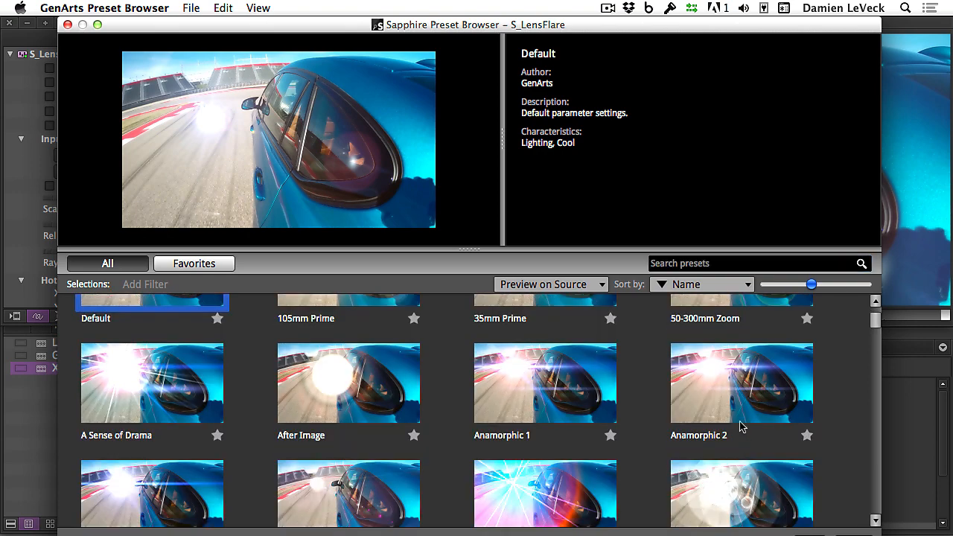
pyautogui.click(727, 401)
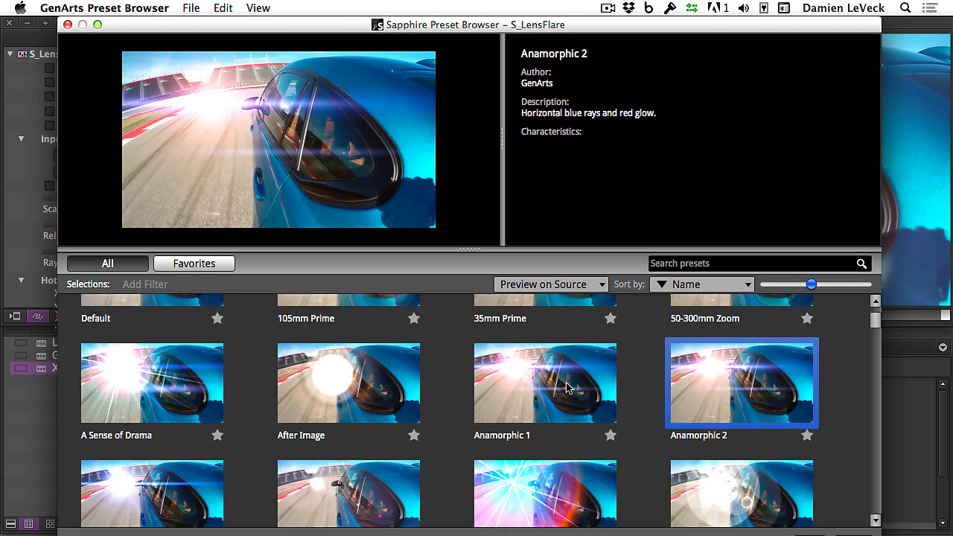
pyautogui.press('Left')
pyautogui.scroll(-5, 856, 325)
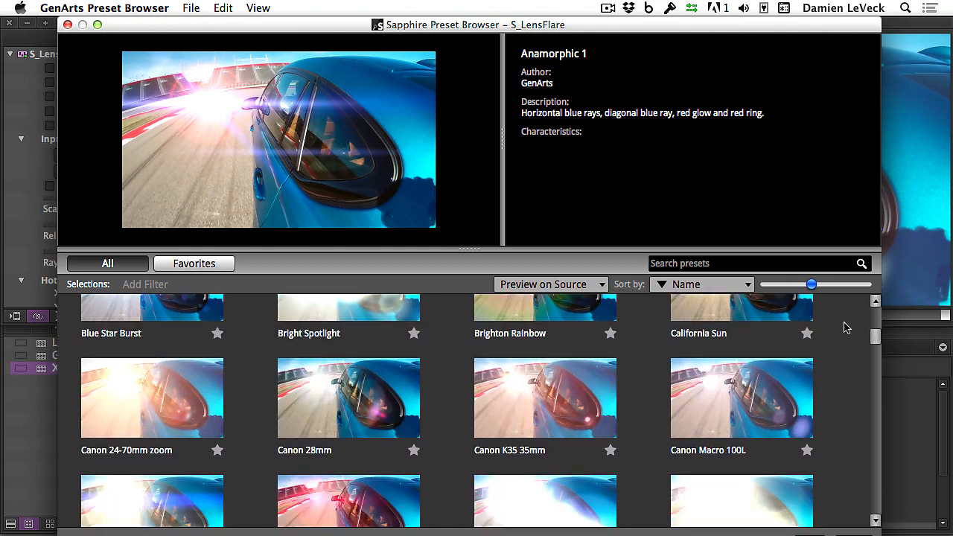
pyautogui.click(531, 398)
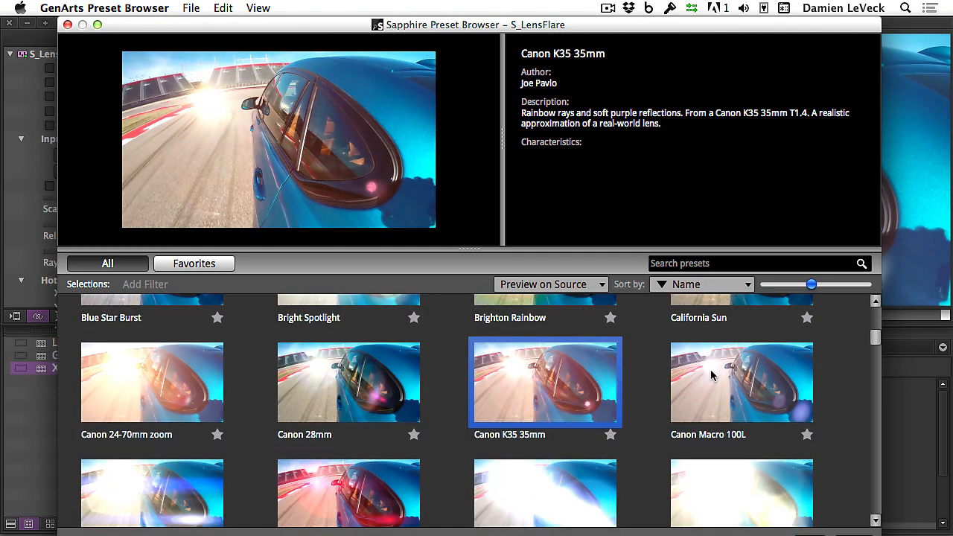
pyautogui.click(755, 376)
pyautogui.click(555, 493)
pyautogui.click(330, 497)
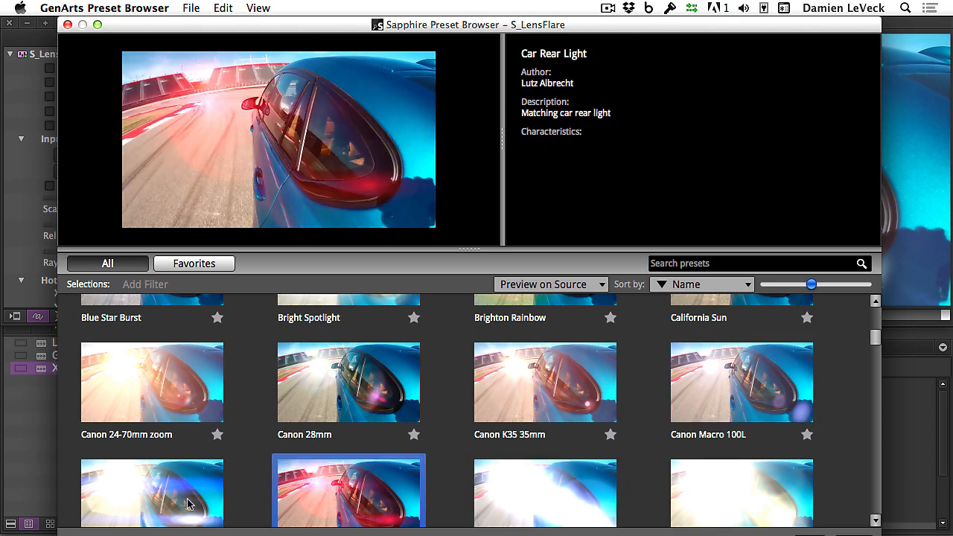
pyautogui.click(139, 505)
pyautogui.moveTo(875, 338); pyautogui.dragTo(874, 386)
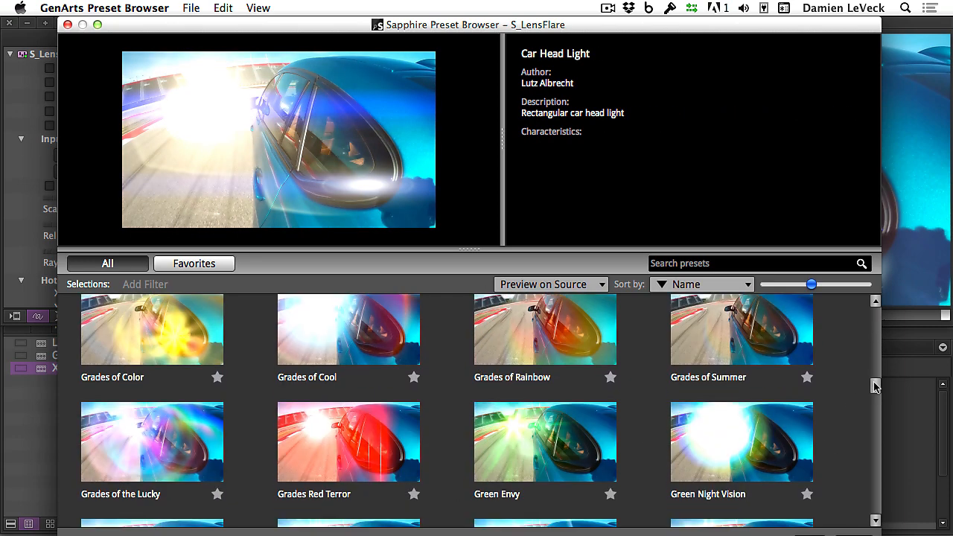
pyautogui.click(305, 467)
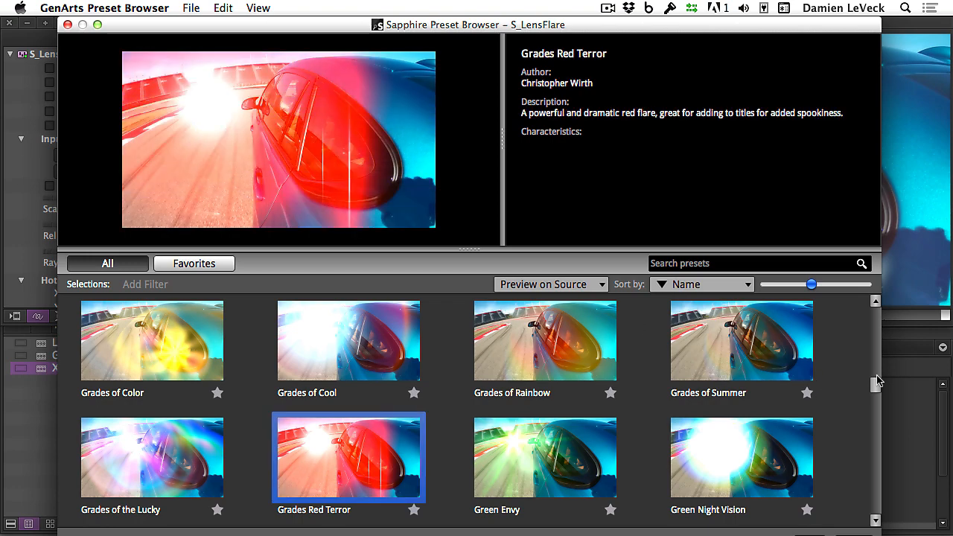
# Step: Load the JJ Blip - Flare preset onto the lens flare
pyautogui.moveTo(878, 381)
pyautogui.mouseDown()
pyautogui.moveTo(880, 356)
pyautogui.moveTo(874, 397)
pyautogui.mouseUp()
pyautogui.click(334, 439)
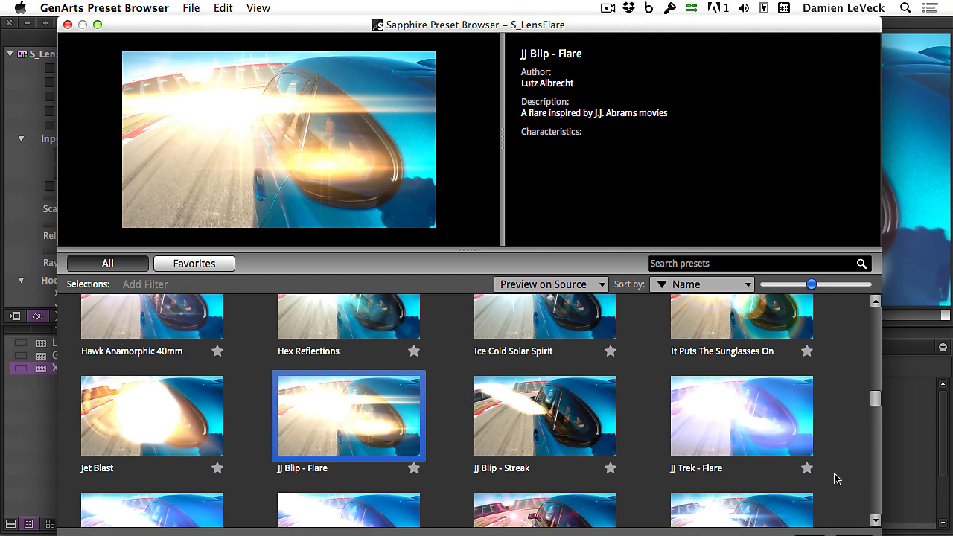
pyautogui.click(813, 535)
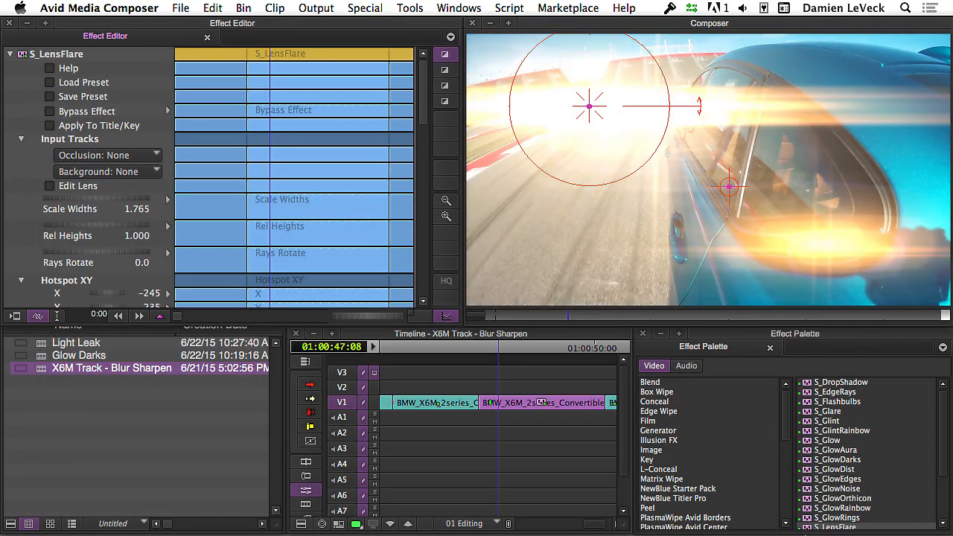
# Step: Move the hotspot to about X -377, Y -393 and add a Hotspot XY keyframe at the clip's start
pyautogui.moveTo(591, 123); pyautogui.dragTo(525, 64)
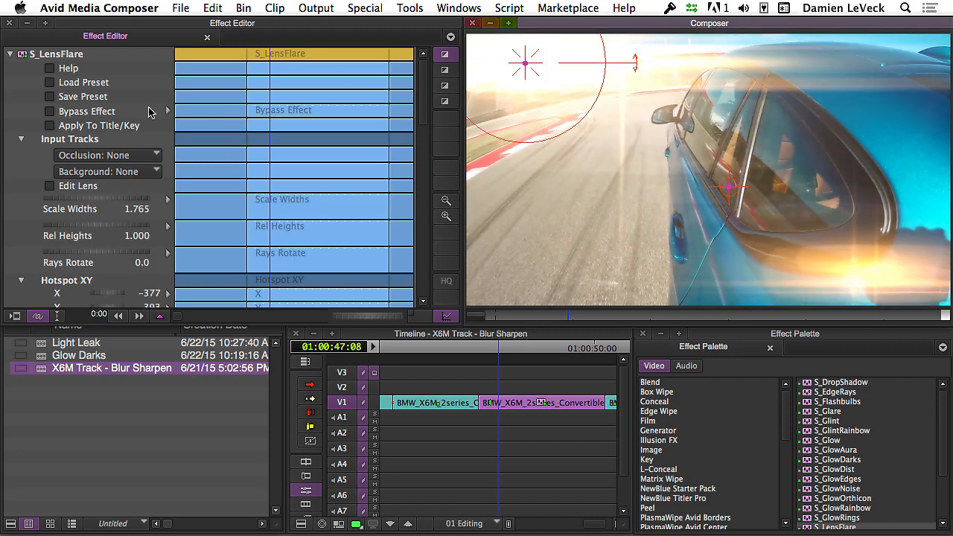
pyautogui.scroll(-3, 421, 133)
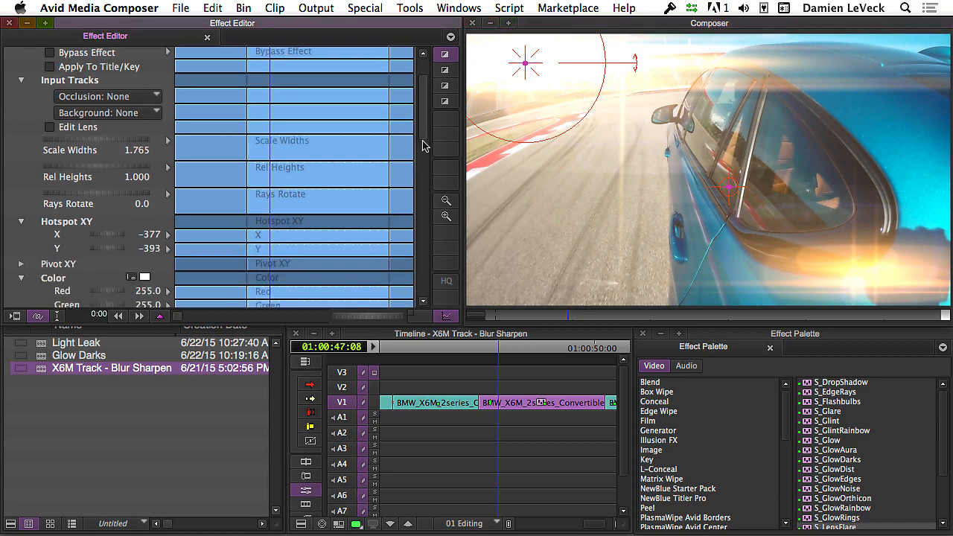
pyautogui.click(234, 198)
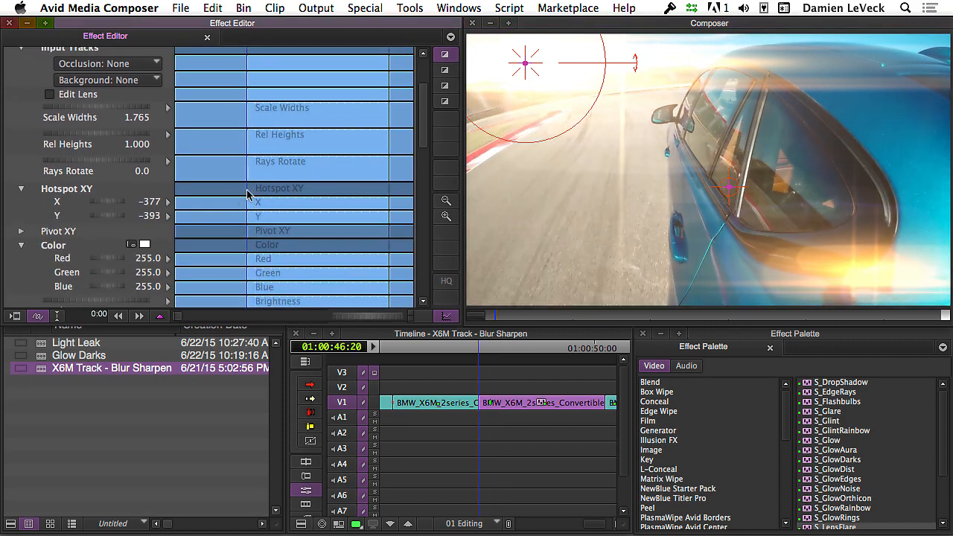
pyautogui.rightClick(249, 194)
pyautogui.click(269, 198)
# Step: Add a Hotspot XY keyframe at the clip's end and move the hotspot there to about X 496, Y -409
pyautogui.click(386, 197)
pyautogui.rightClick(386, 195)
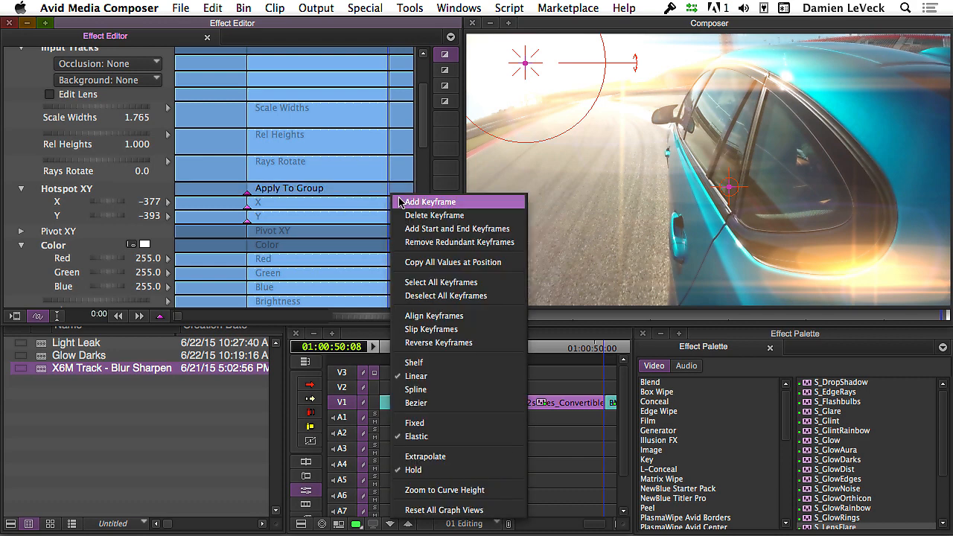
pyautogui.click(406, 201)
pyautogui.moveTo(532, 68); pyautogui.dragTo(947, 63)
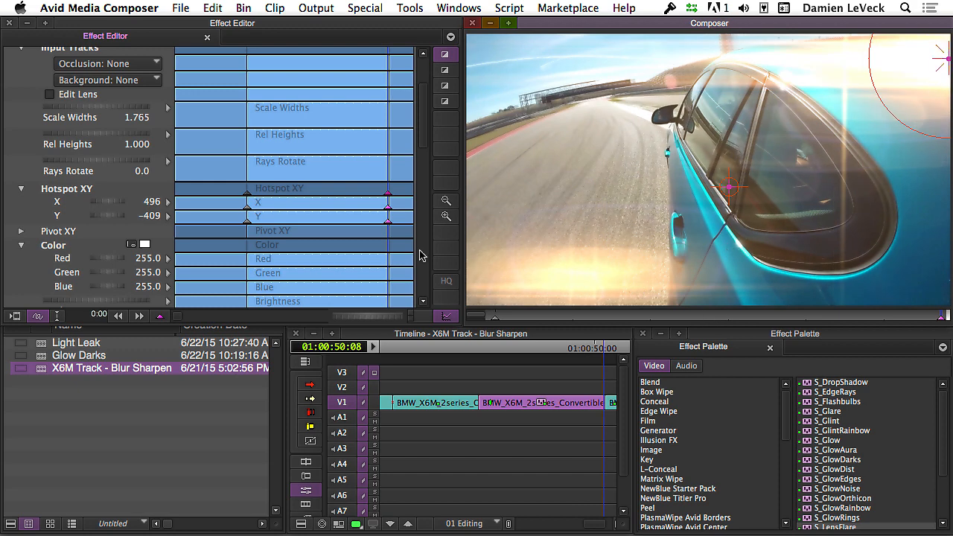
# Step: Keyframe Pivot XY at the clip's start and end, moving the end pivot up to beside the car's side mirror
pyautogui.click(18, 234)
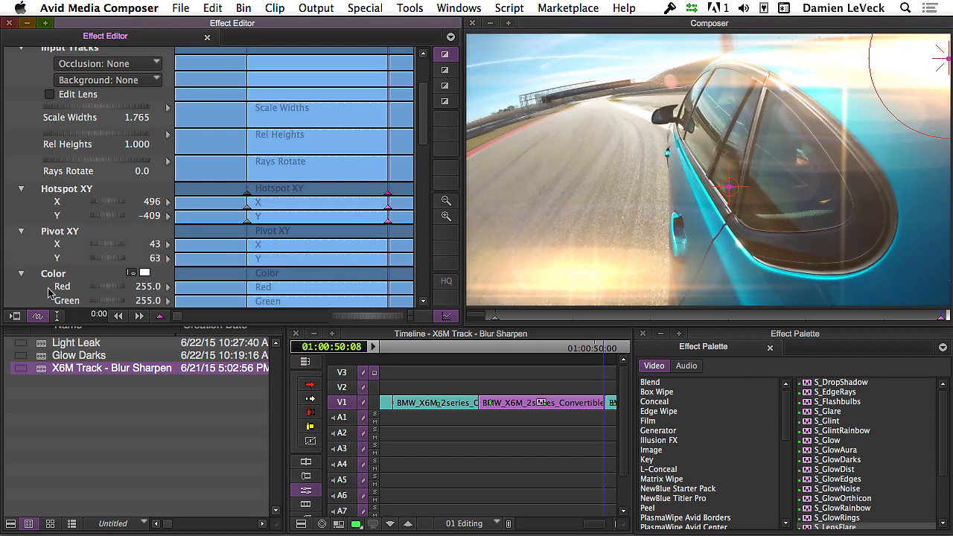
pyautogui.click(249, 239)
pyautogui.rightClick(247, 237)
pyautogui.click(270, 248)
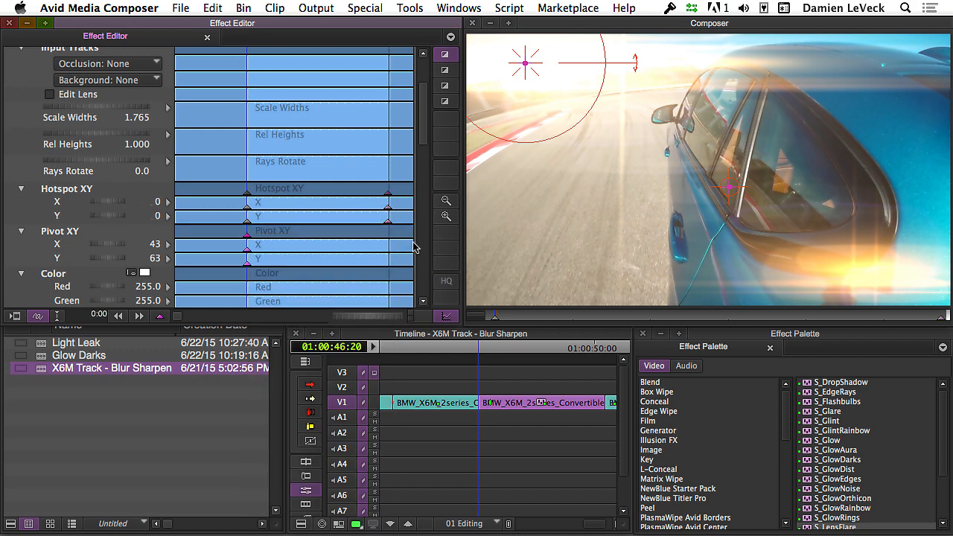
pyautogui.click(388, 239)
pyautogui.rightClick(388, 240)
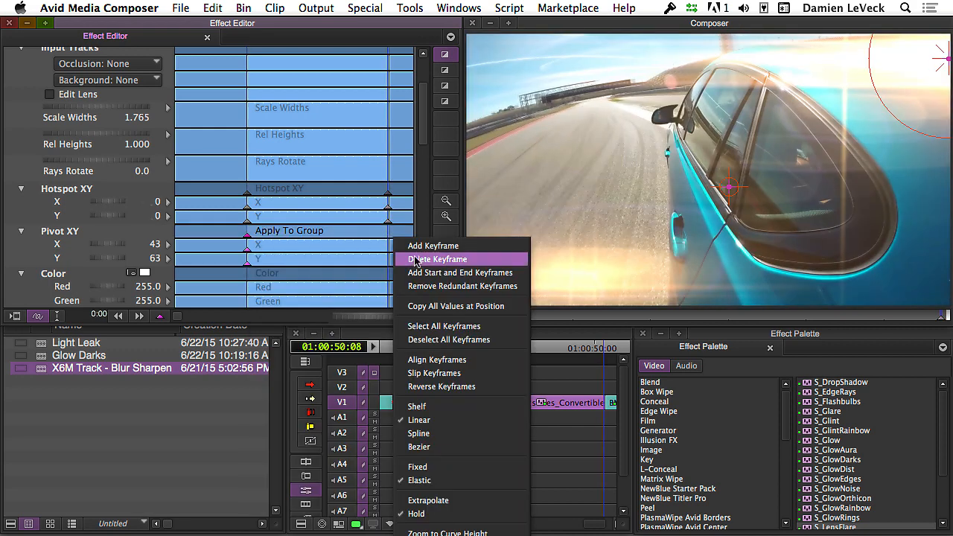
pyautogui.click(476, 248)
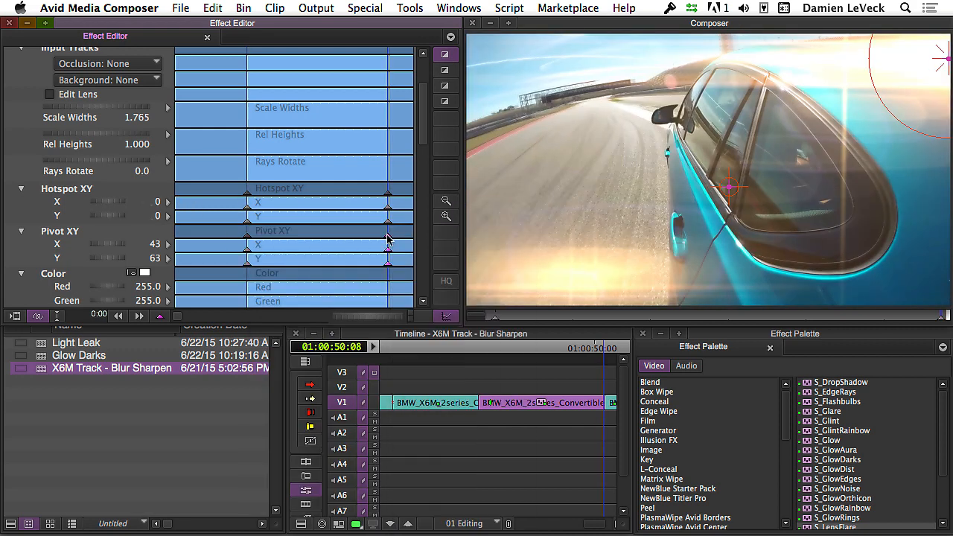
pyautogui.moveTo(741, 195); pyautogui.dragTo(661, 122)
# Step: With the playhead at 01:00:48:18, raise the flare's Brightness to 1.147, Rays Brightness to 4.819 and Other Brightness to 1.084
pyautogui.click(498, 320)
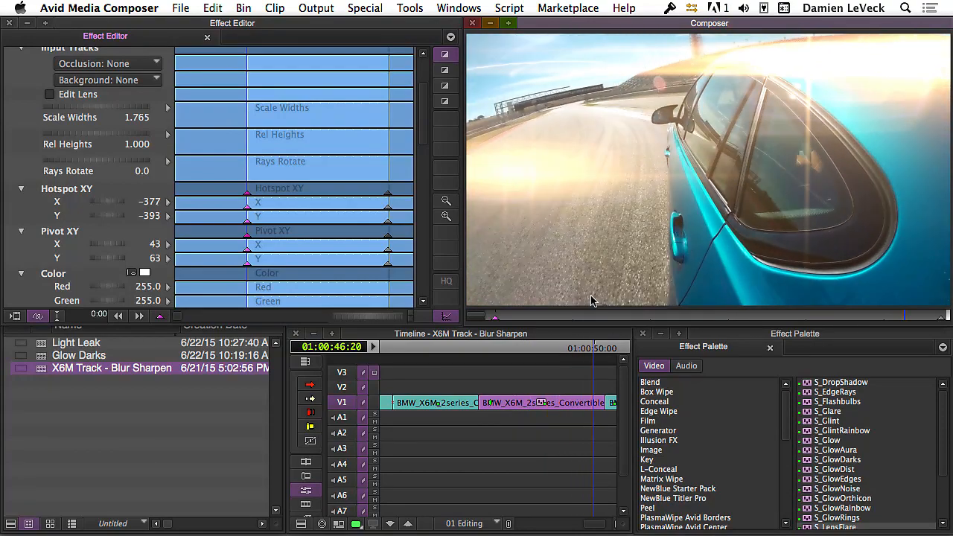
pyautogui.moveTo(665, 317); pyautogui.dragTo(735, 296)
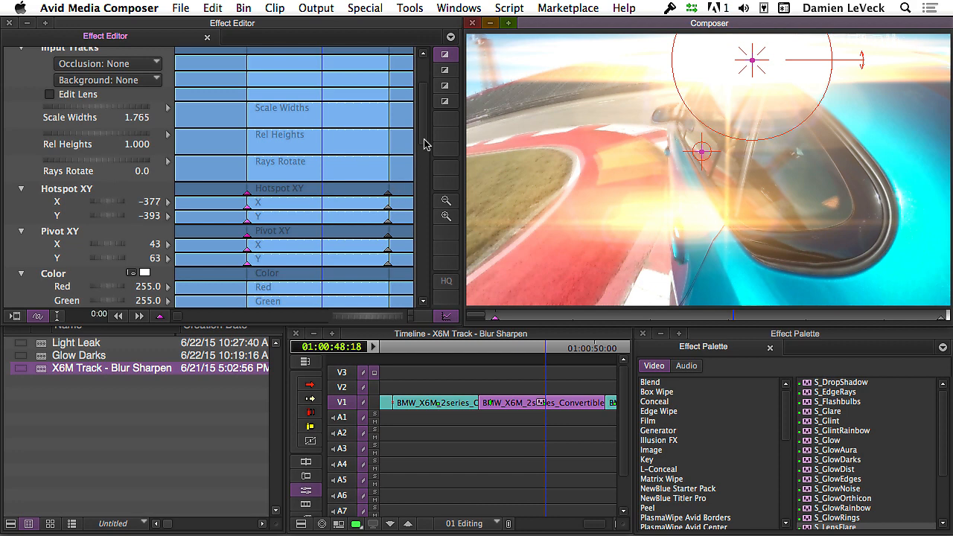
pyautogui.moveTo(425, 143); pyautogui.dragTo(424, 204)
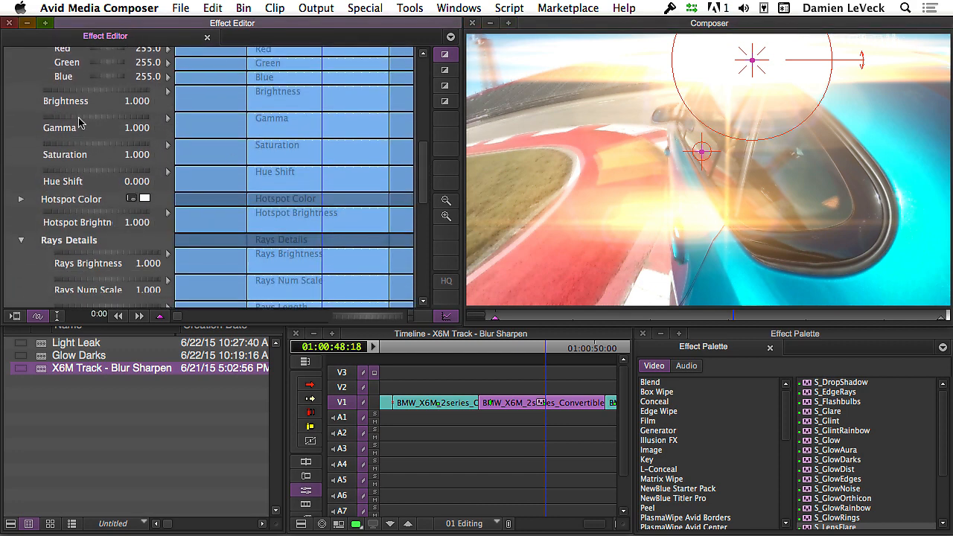
pyautogui.moveTo(67, 95); pyautogui.dragTo(95, 223)
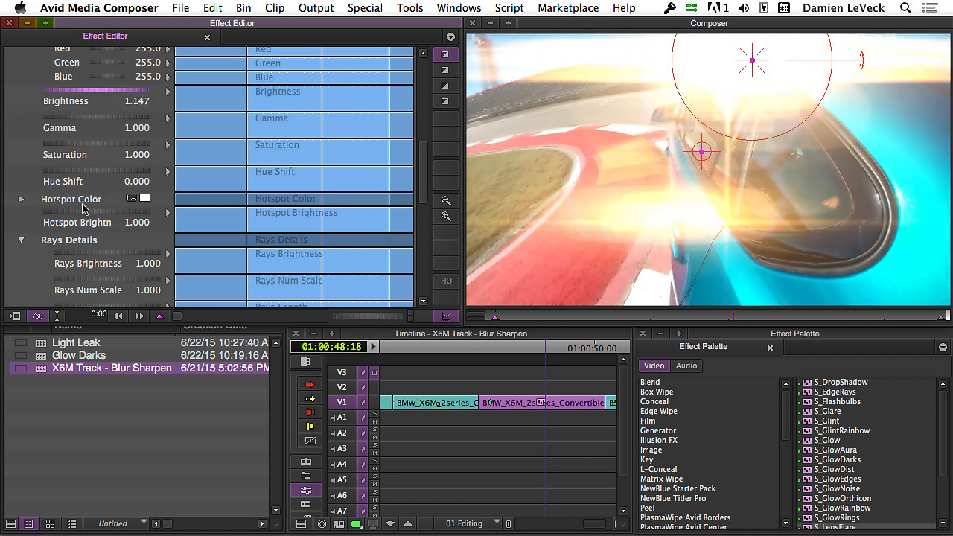
pyautogui.moveTo(86, 258); pyautogui.dragTo(867, 257)
pyautogui.moveTo(422, 161); pyautogui.dragTo(419, 202)
pyautogui.moveTo(106, 212); pyautogui.dragTo(146, 222)
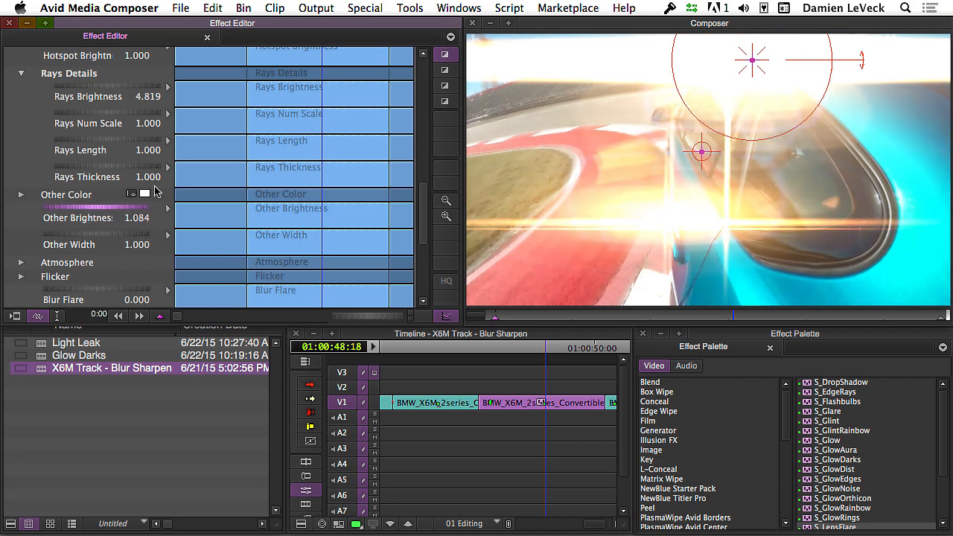
# Step: Open the lens for editing in Sapphire Flare Designer and toggle the bright amber Source element off and on to check its contribution
pyautogui.moveTo(426, 221); pyautogui.dragTo(421, 67)
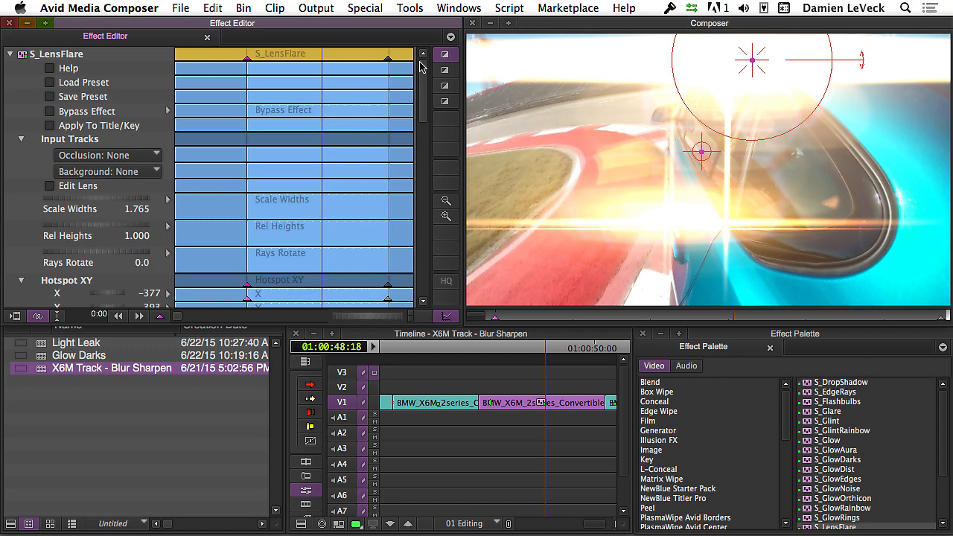
pyautogui.click(50, 187)
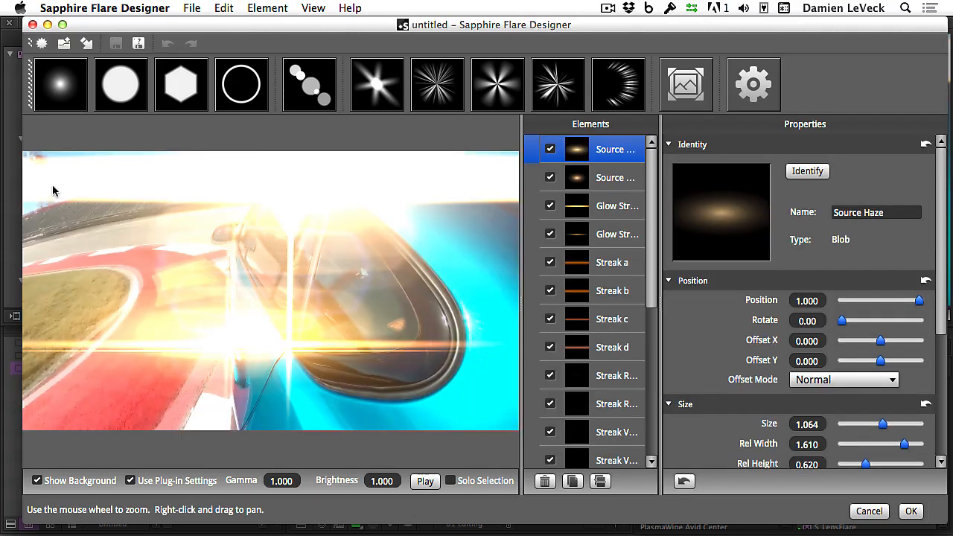
pyautogui.moveTo(500, 22); pyautogui.dragTo(492, 22)
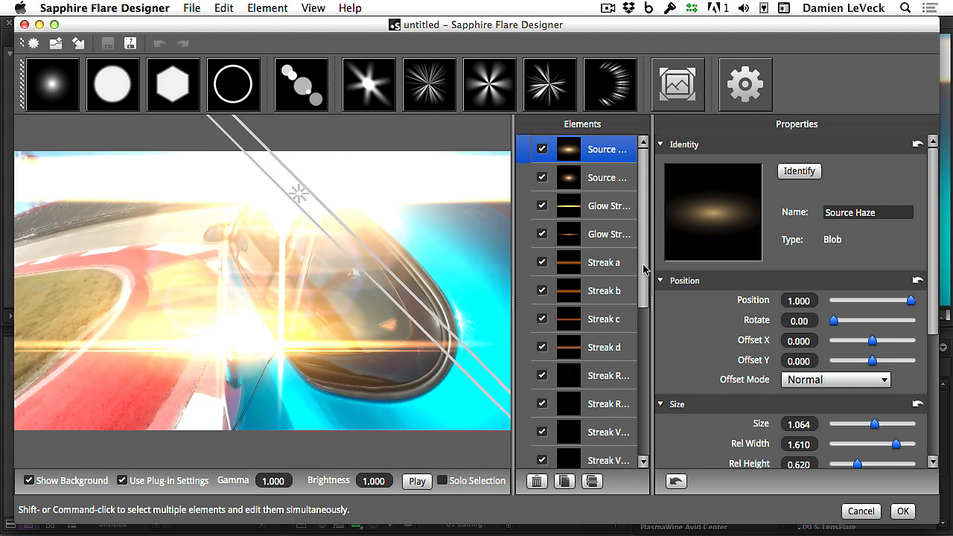
pyautogui.moveTo(643, 269); pyautogui.dragTo(646, 421)
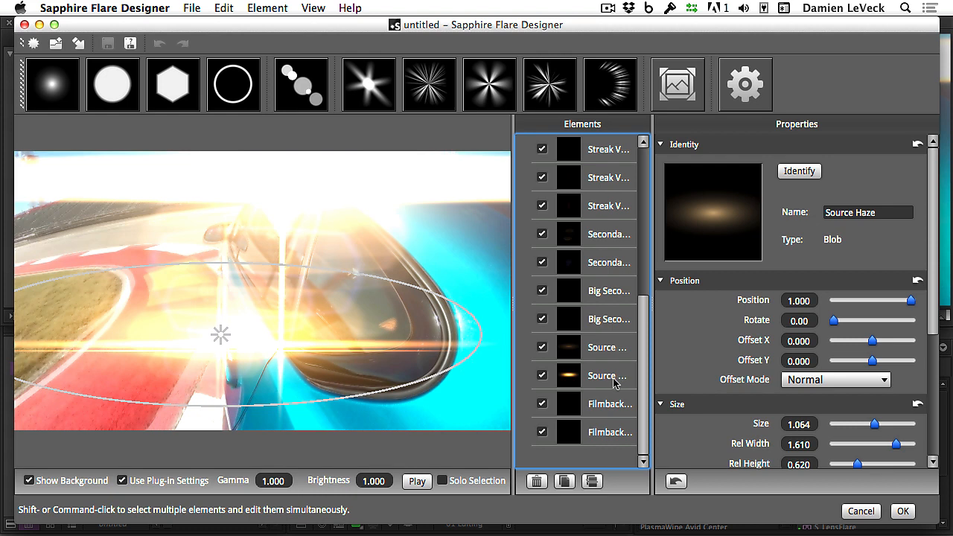
pyautogui.click(542, 376)
pyautogui.click(542, 375)
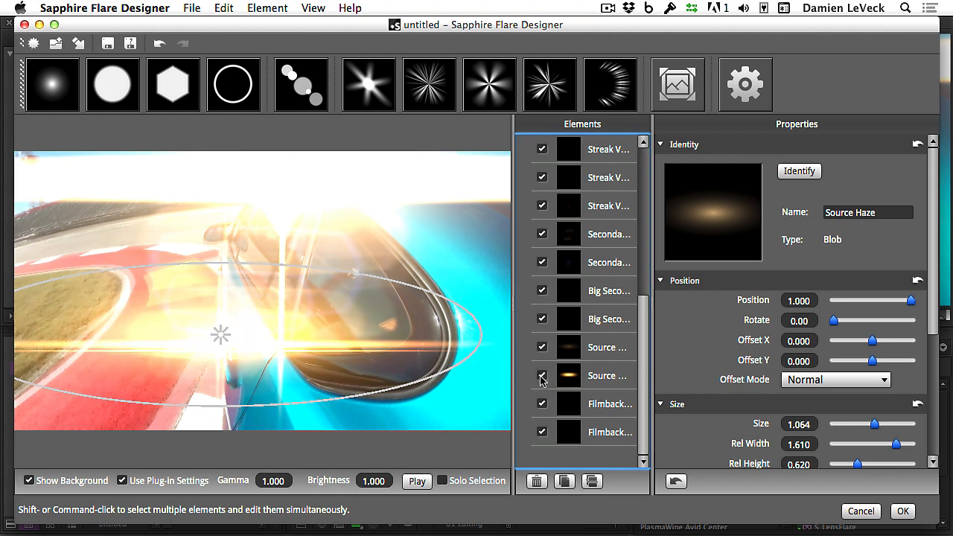
# Step: Select the Source Glow Reflection element after toggling its visibility, and set its Size to 0.980
pyautogui.click(542, 375)
pyautogui.click(542, 376)
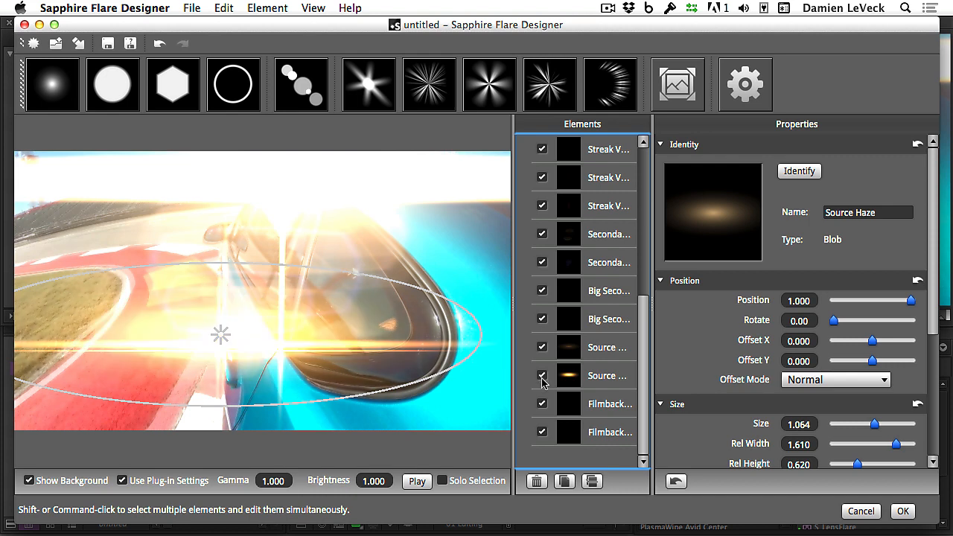
pyautogui.click(604, 376)
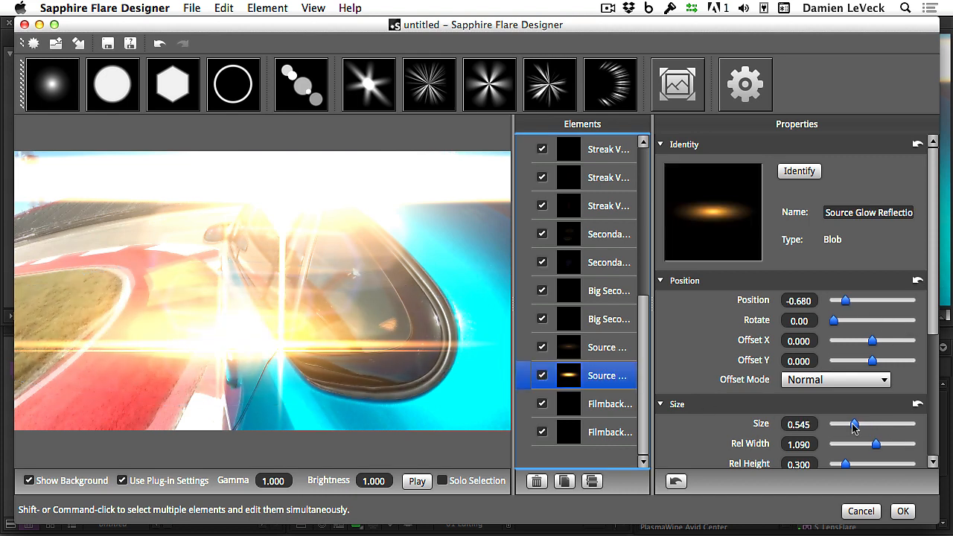
pyautogui.moveTo(854, 425); pyautogui.dragTo(873, 429)
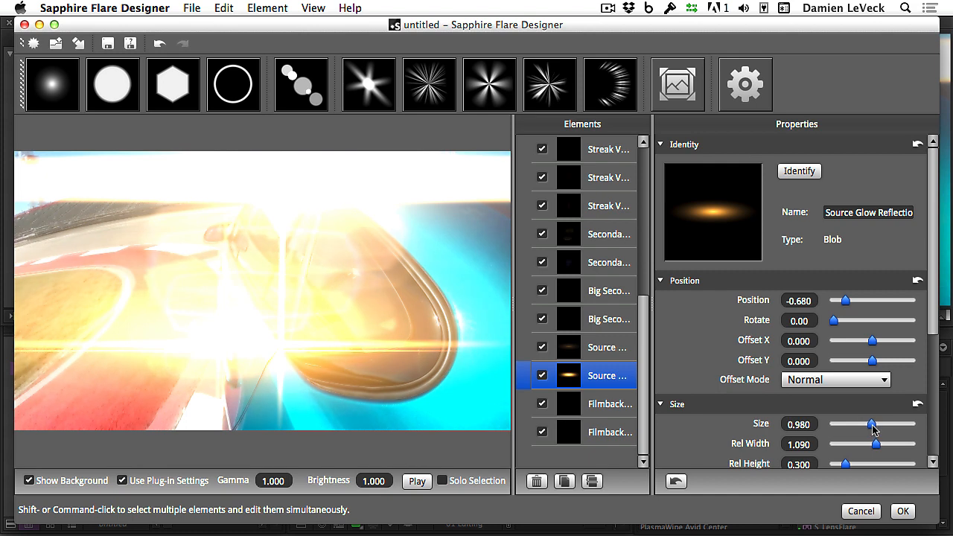
# Step: Change the color of the Source Glow Reflection element to a bright blue
pyautogui.moveTo(934, 329); pyautogui.dragTo(921, 438)
pyautogui.click(797, 357)
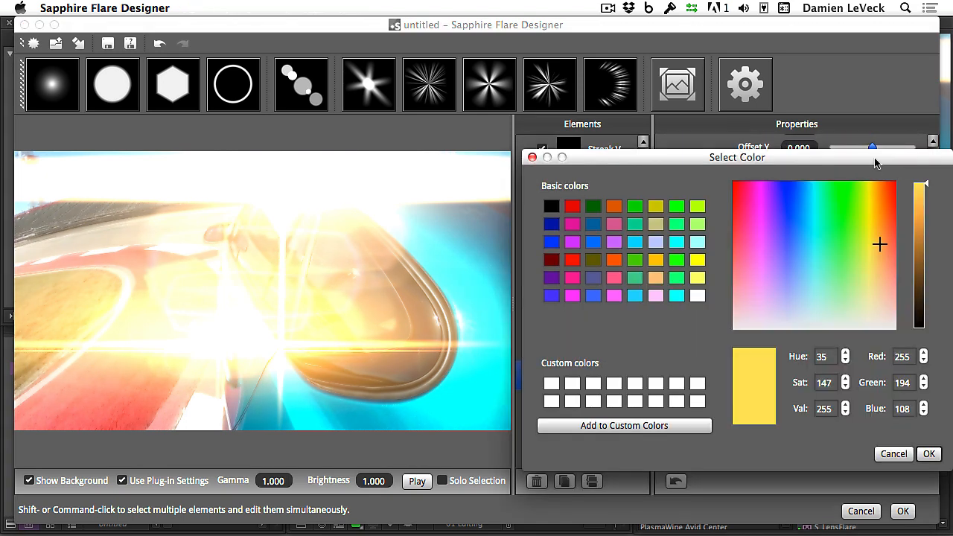
pyautogui.moveTo(792, 207); pyautogui.dragTo(795, 206)
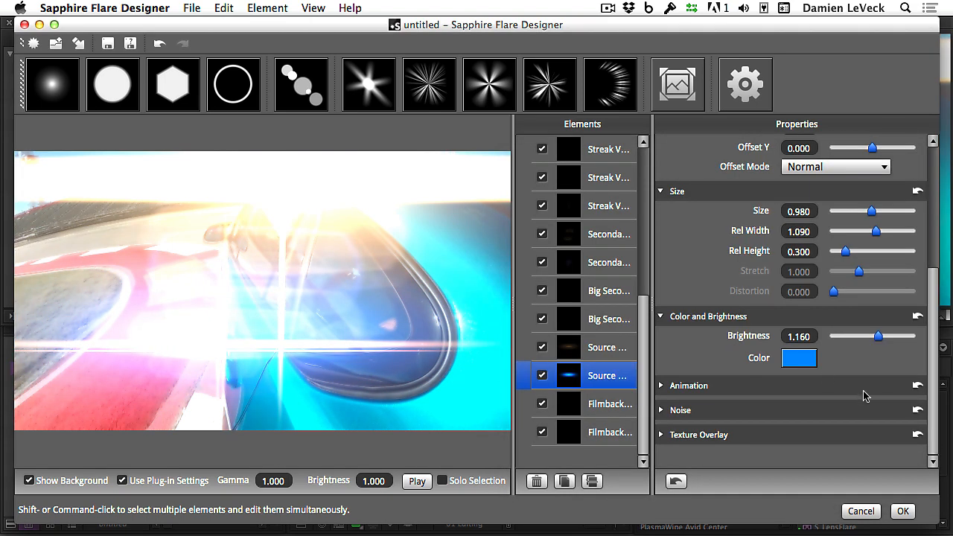
# Step: Set the Autoscale Size of the Source Glow Reflection element's animation to 0.500 and accept the lens edits
pyautogui.click(660, 386)
pyautogui.moveTo(935, 296); pyautogui.dragTo(917, 372)
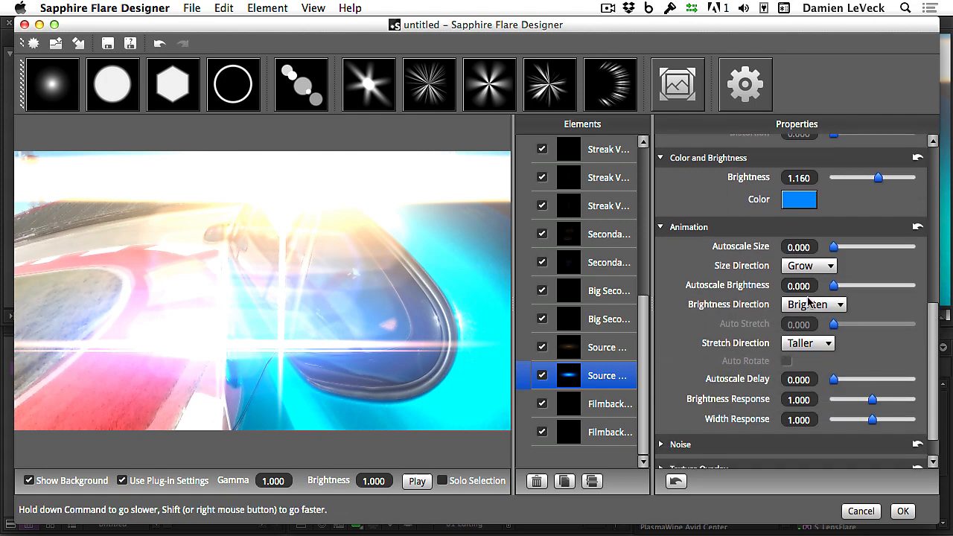
pyautogui.click(822, 270)
pyautogui.click(832, 251)
pyautogui.moveTo(834, 248); pyautogui.dragTo(878, 251)
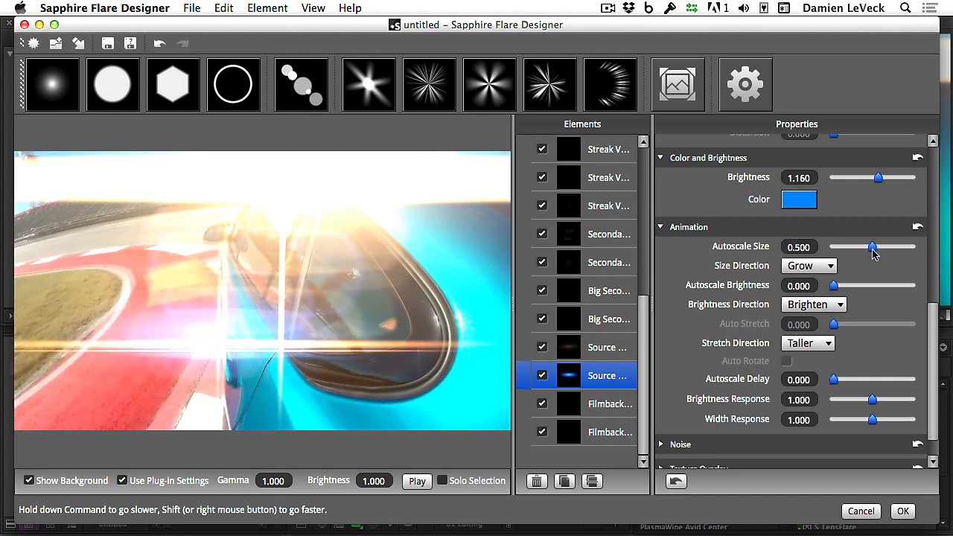
pyautogui.click(903, 510)
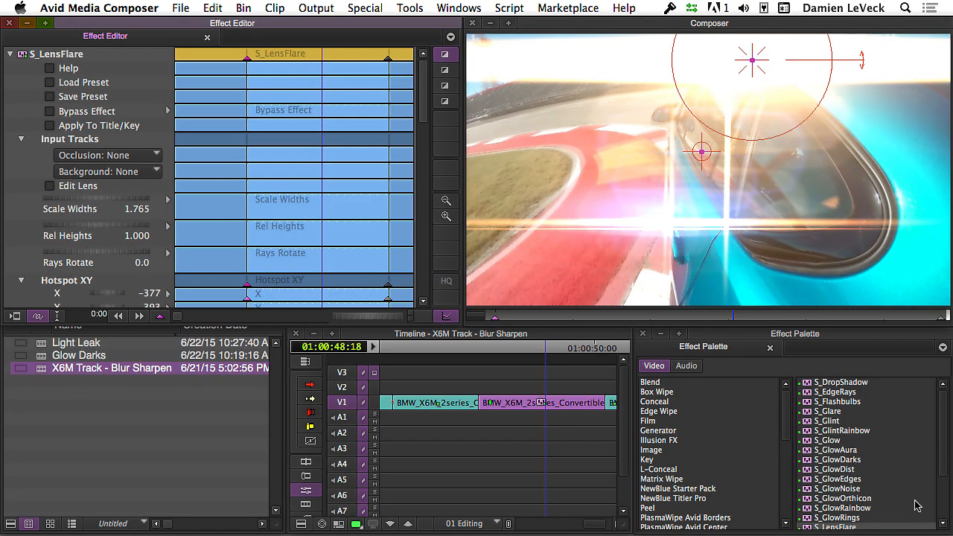
# Step: Play through the car clip in the Composer to review the customized lens flare
pyautogui.click(677, 305)
pyautogui.press('j')
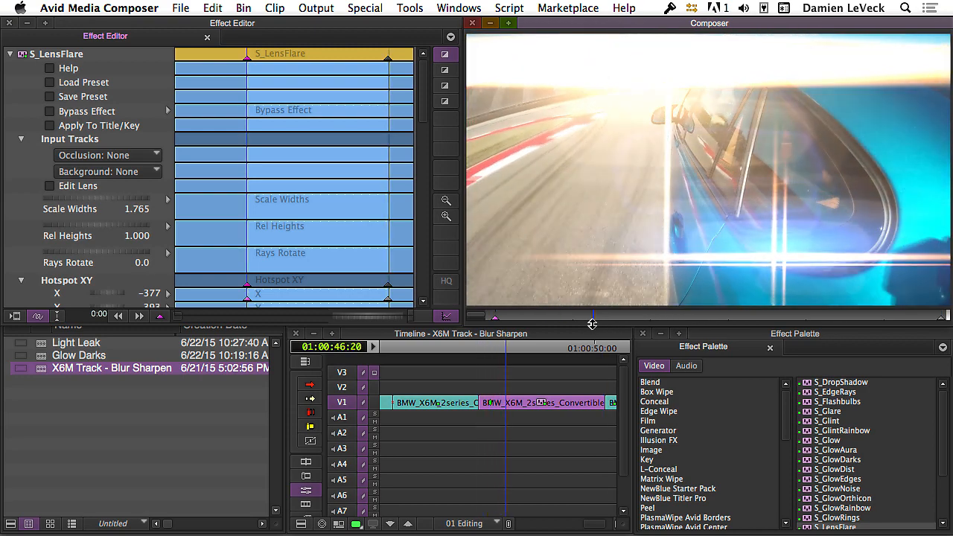
pyautogui.click(558, 317)
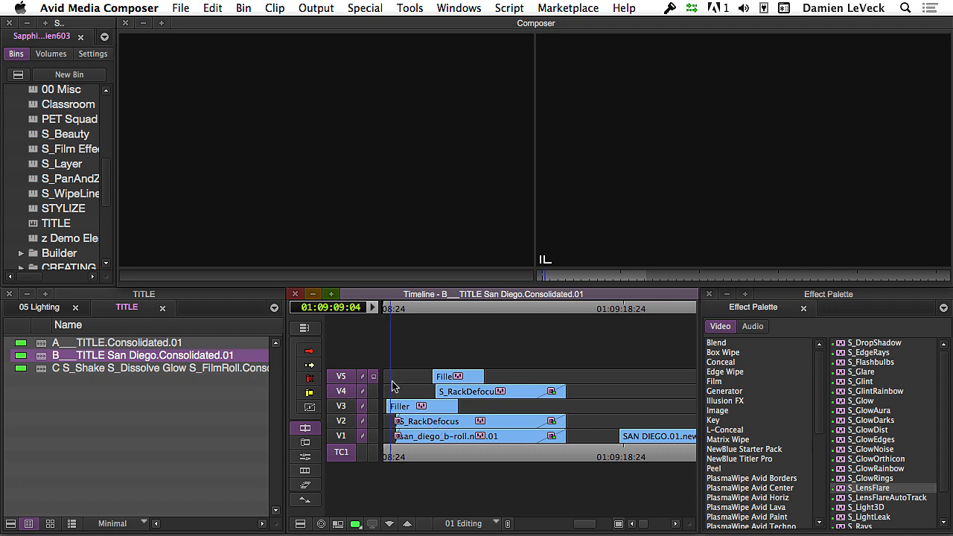
# Step: Play the San Diego title sequence from 01:09:09:00, and scrub its V1 b-roll back to the start
pyautogui.moveTo(392, 382)
pyautogui.mouseDown()
pyautogui.moveTo(407, 381)
pyautogui.moveTo(387, 393)
pyautogui.mouseUp()
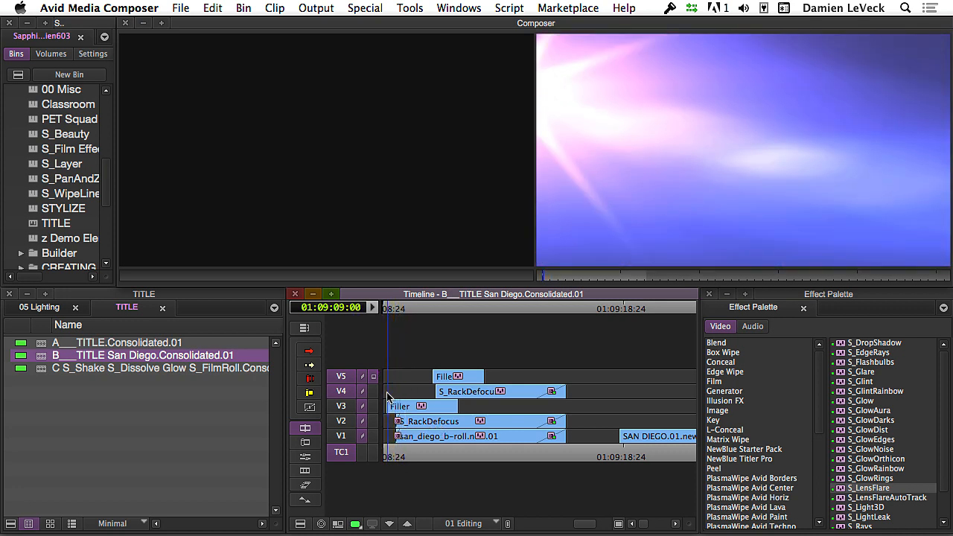
pyautogui.press('space')
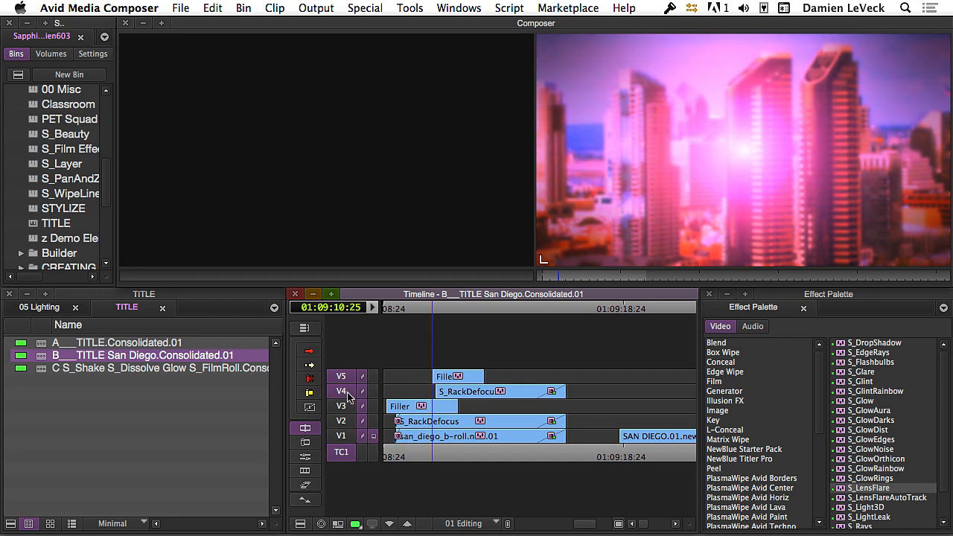
pyautogui.moveTo(348, 396); pyautogui.dragTo(352, 372)
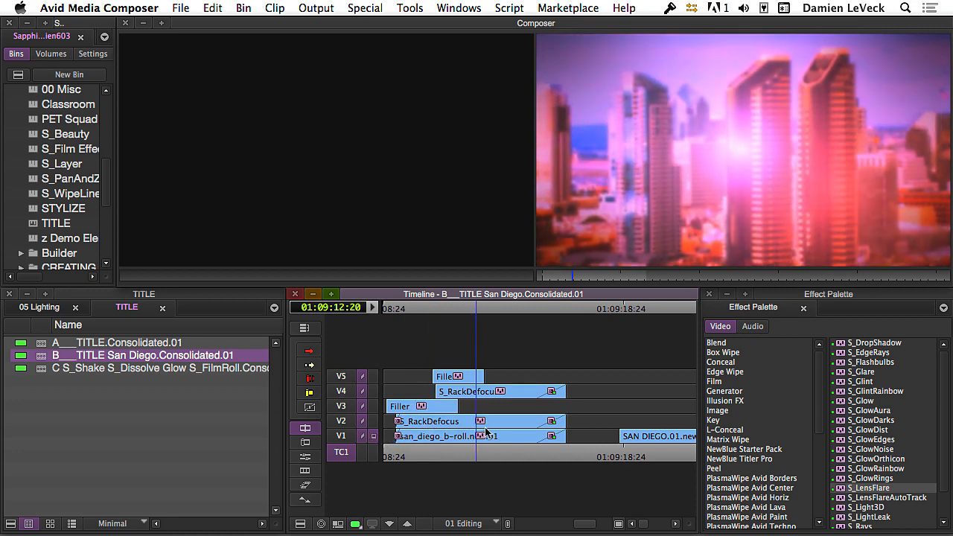
pyautogui.moveTo(469, 437); pyautogui.dragTo(379, 441)
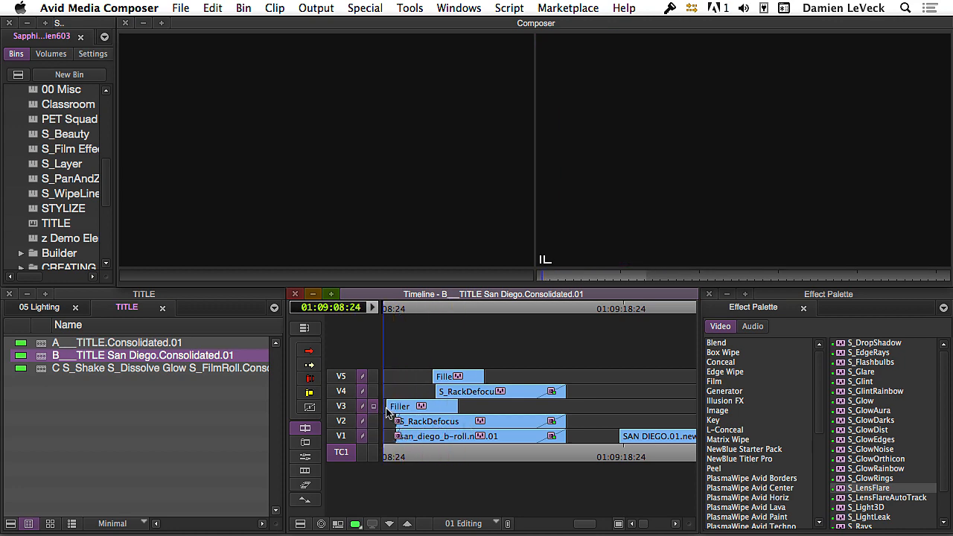
# Step: Play the Filler effect on V3 from its start, and the one on V5 from 01:09:10:25
pyautogui.moveTo(389, 392); pyautogui.dragTo(391, 413)
pyautogui.press('space')
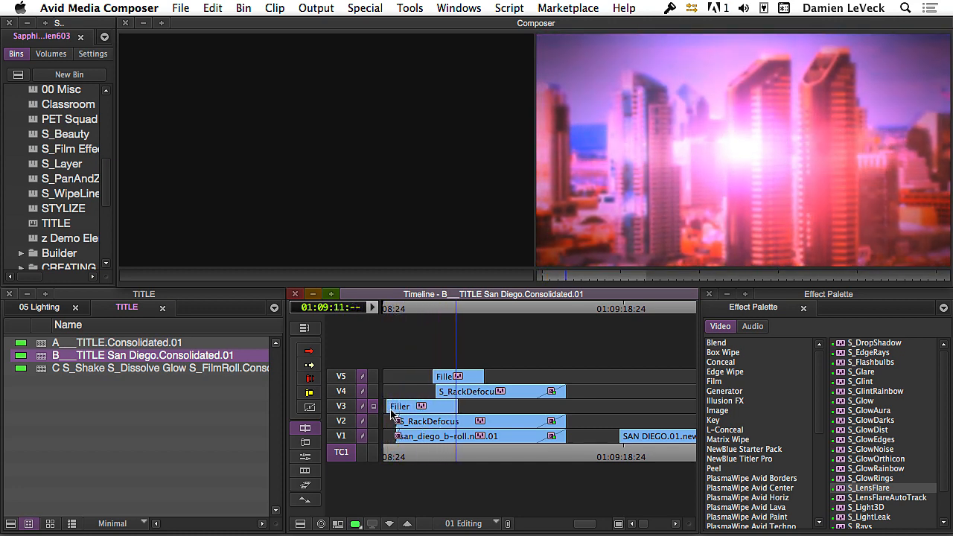
pyautogui.moveTo(402, 404); pyautogui.dragTo(432, 416)
pyautogui.press('space')
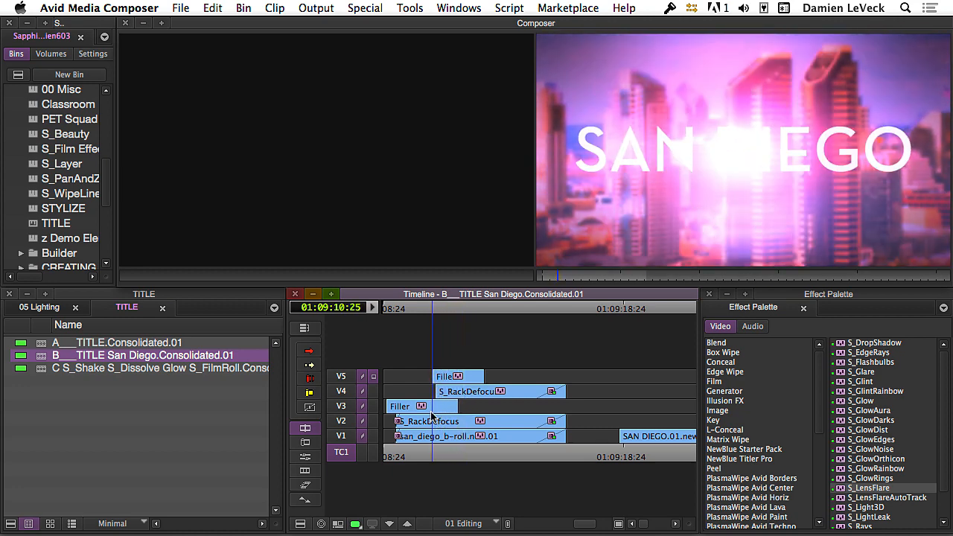
pyautogui.press('space')
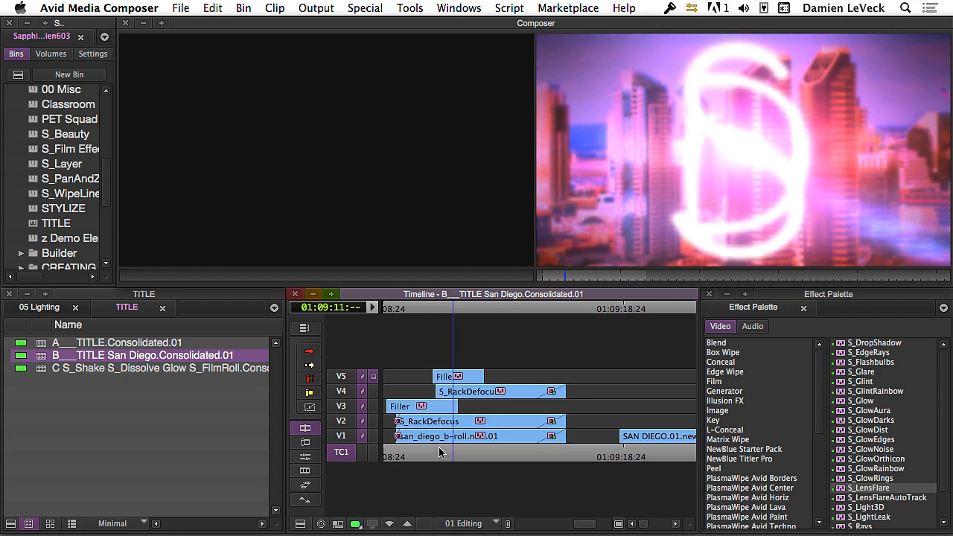